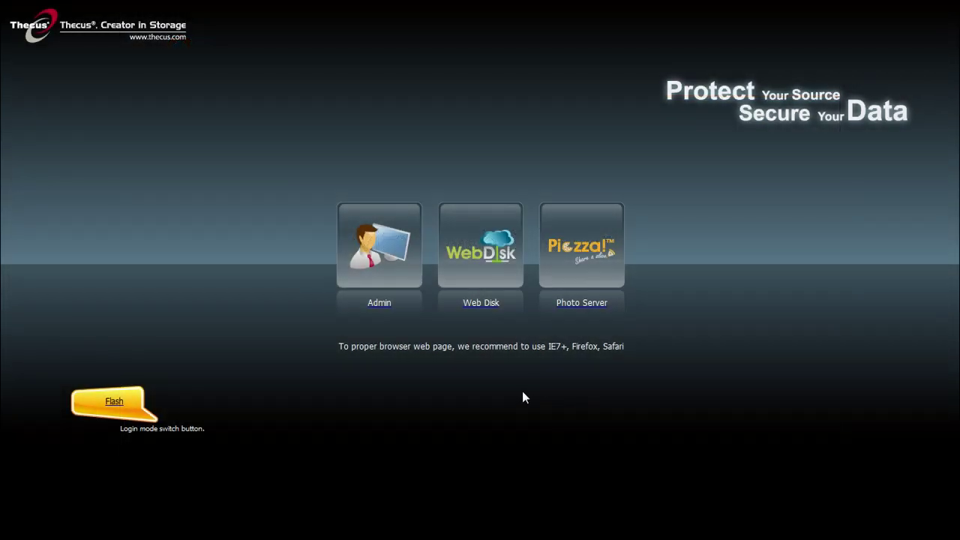
Log in to the NAS as administrator with the admin password.
{"action": "left_click", "coordinate": [409, 263]}
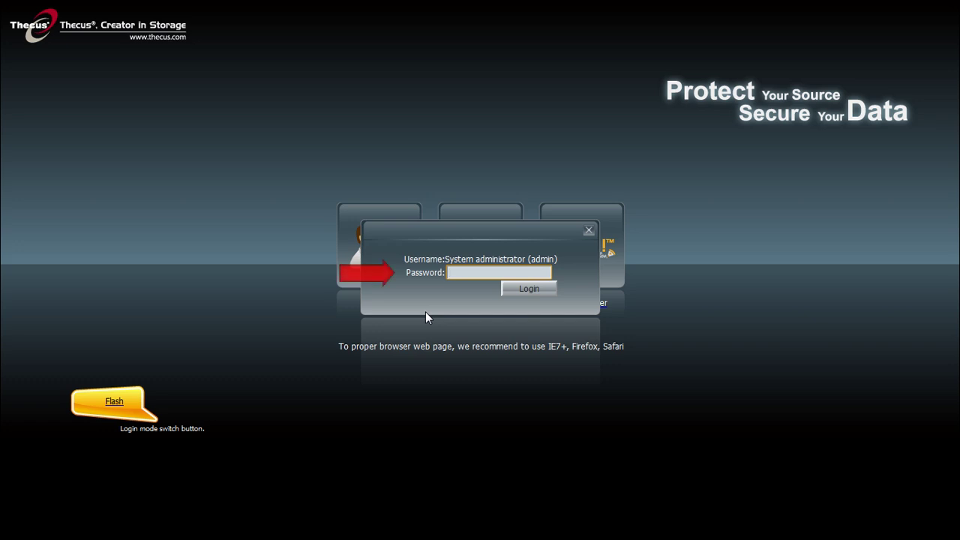
{"action": "type", "text": "admin"}
{"action": "key", "text": "Return"}
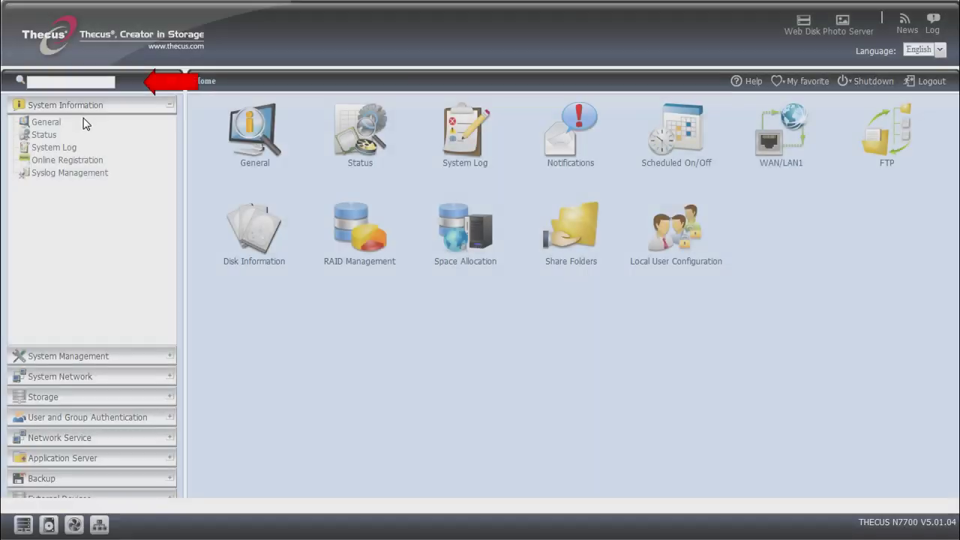
Search the settings for 'iscsi' and go to the Space Allocation page.
{"action": "left_click", "coordinate": [69, 79]}
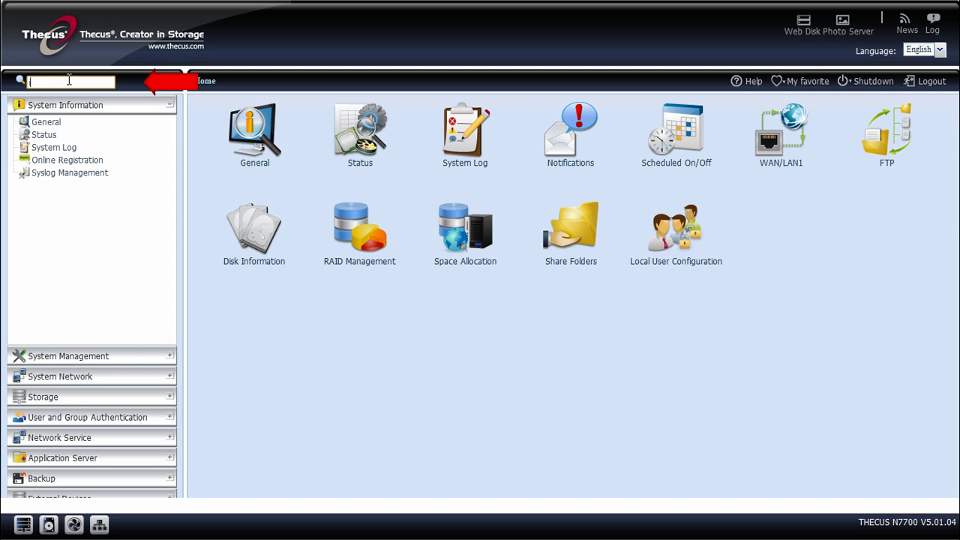
{"action": "type", "text": "iscsi"}
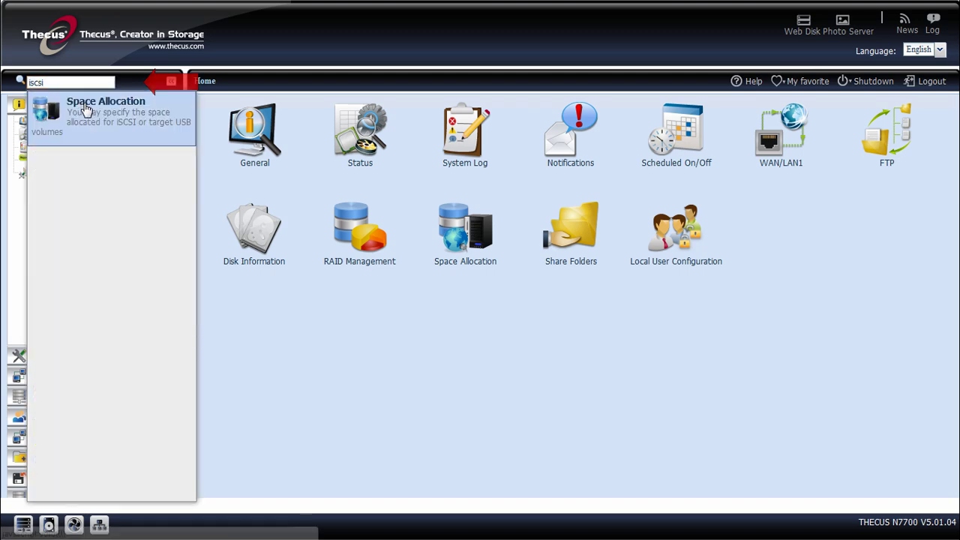
{"action": "left_click", "coordinate": [88, 109]}
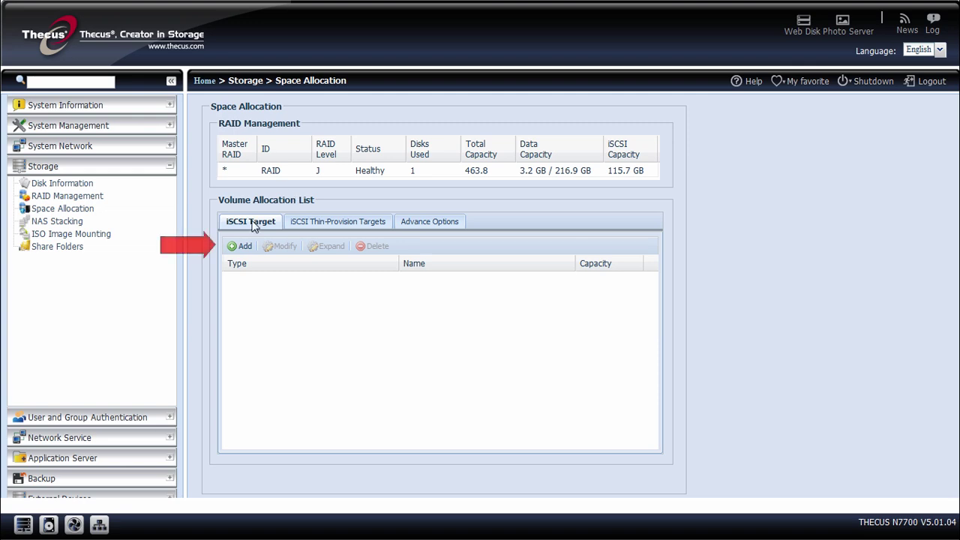
Add an enabled iSCSI target named 'test' with 92.5 GB allocated, confirming creation.
{"action": "left_click", "coordinate": [246, 247]}
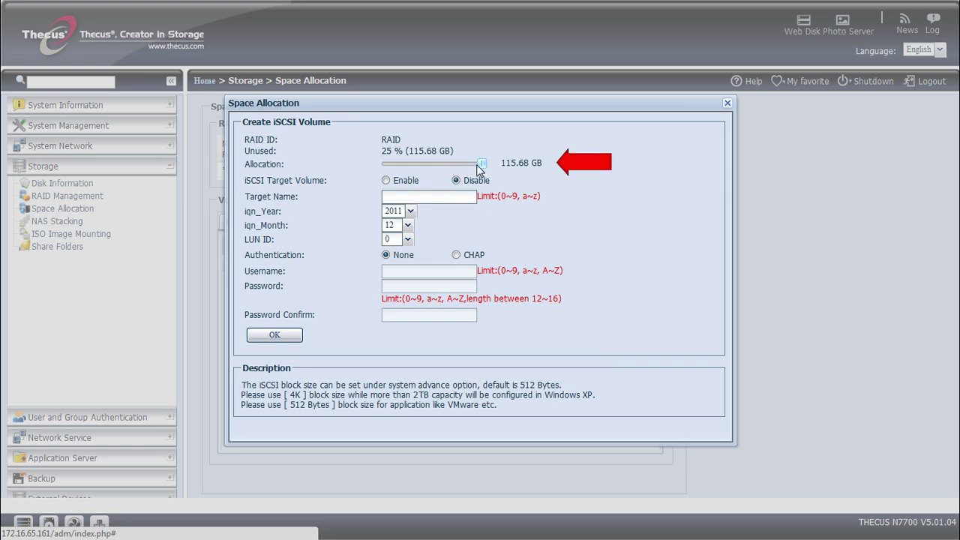
{"action": "left_click_drag", "start_coordinate": [477, 164], "coordinate": [461, 164]}
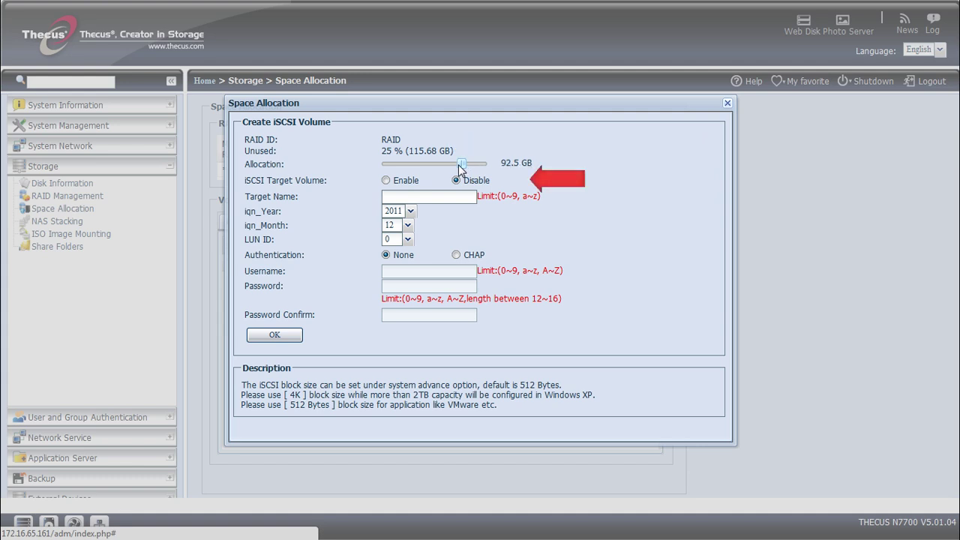
{"action": "left_click", "coordinate": [393, 181]}
{"action": "left_click", "coordinate": [393, 196]}
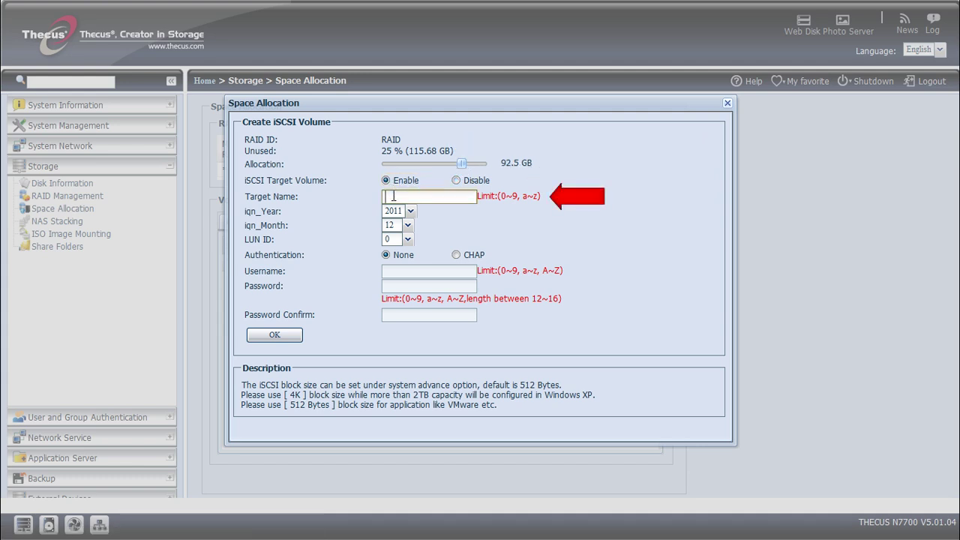
{"action": "type", "text": "te"}
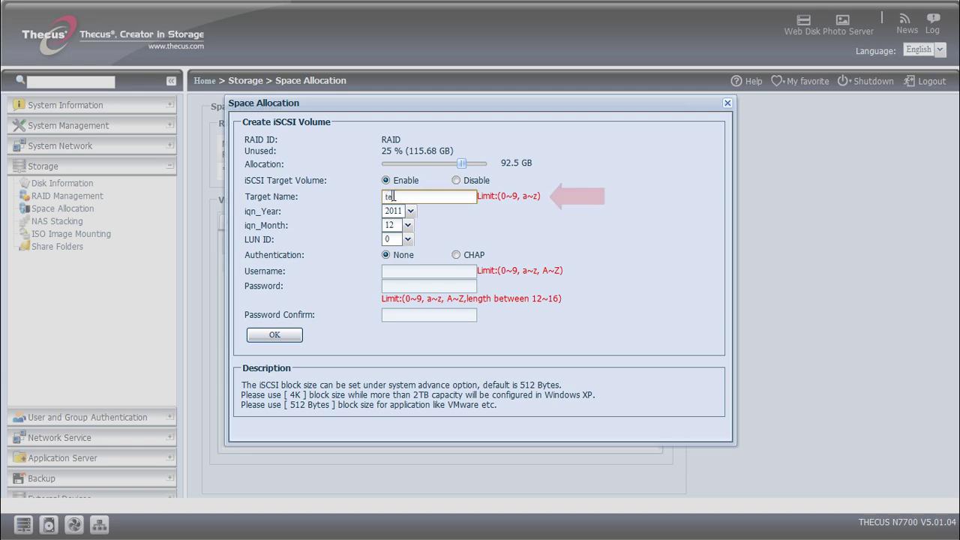
{"action": "type", "text": "st"}
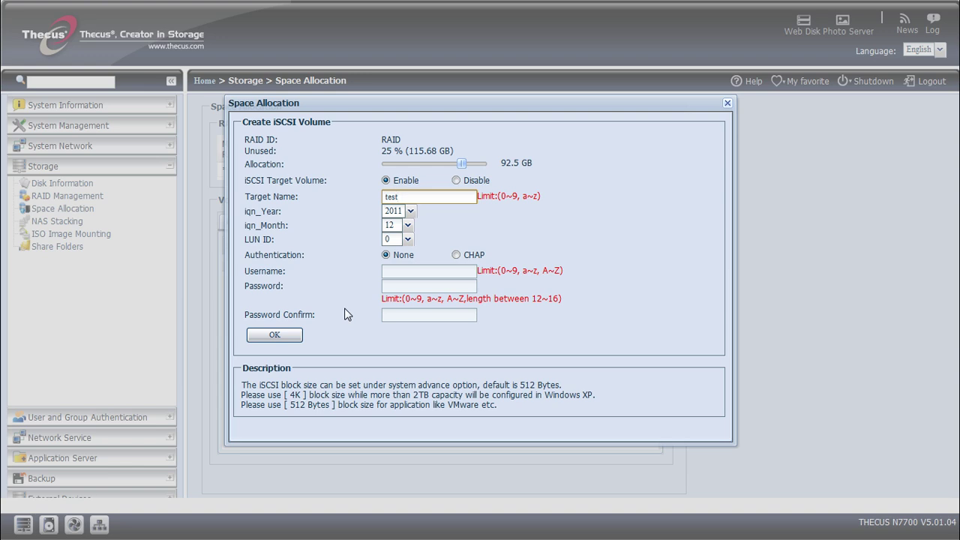
{"action": "left_click", "coordinate": [294, 338]}
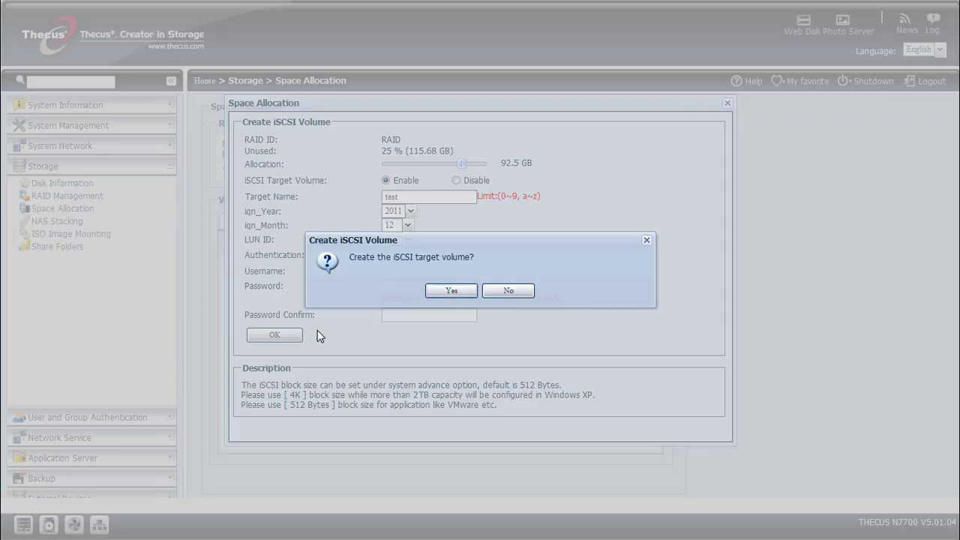
{"action": "left_click", "coordinate": [452, 293]}
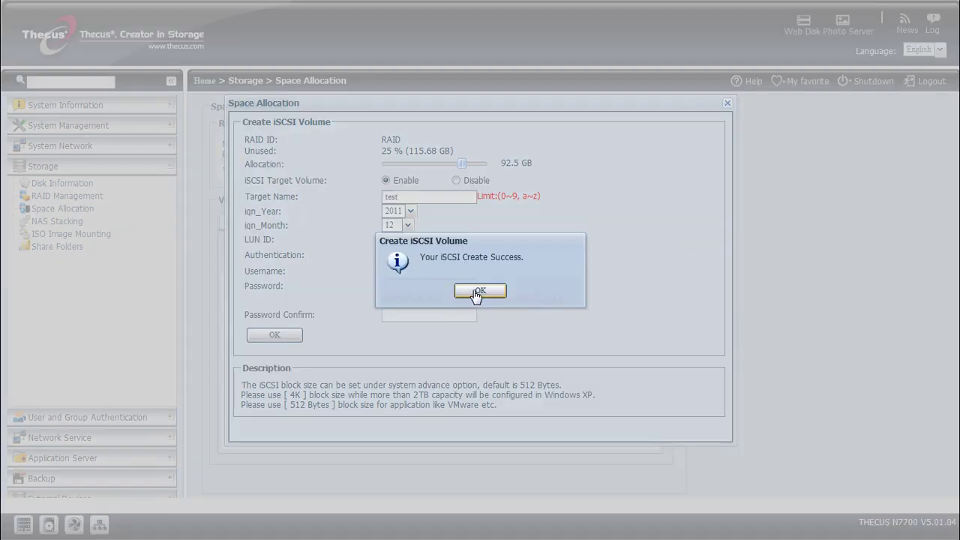
{"action": "left_click", "coordinate": [475, 294]}
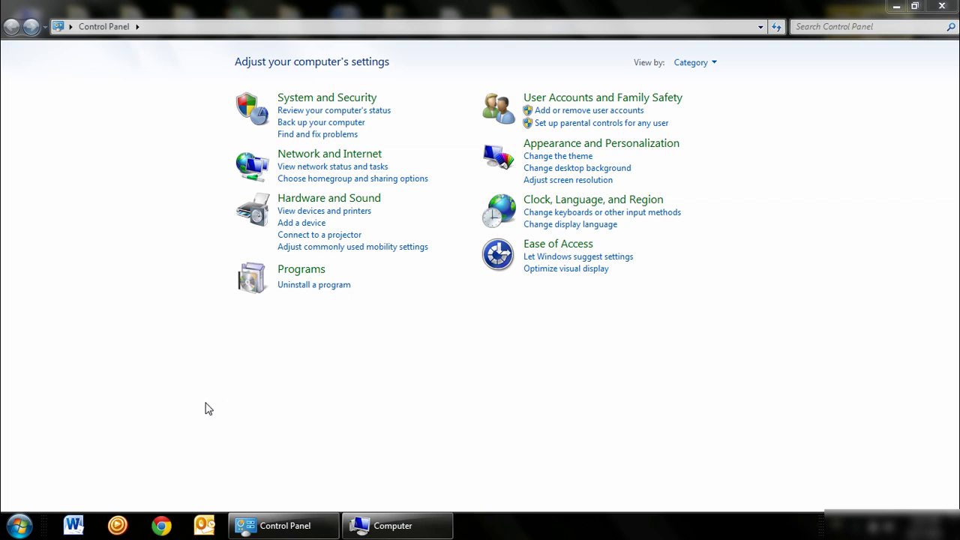
Launch iSCSI Initiator by searching 'iscsi' from the Start menu.
{"action": "left_click", "coordinate": [20, 525]}
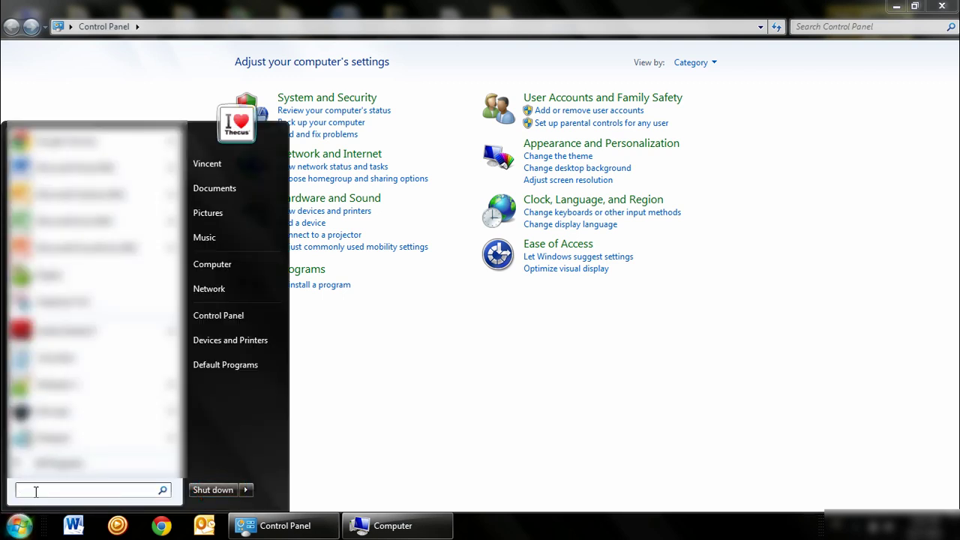
{"action": "type", "text": "iscsi"}
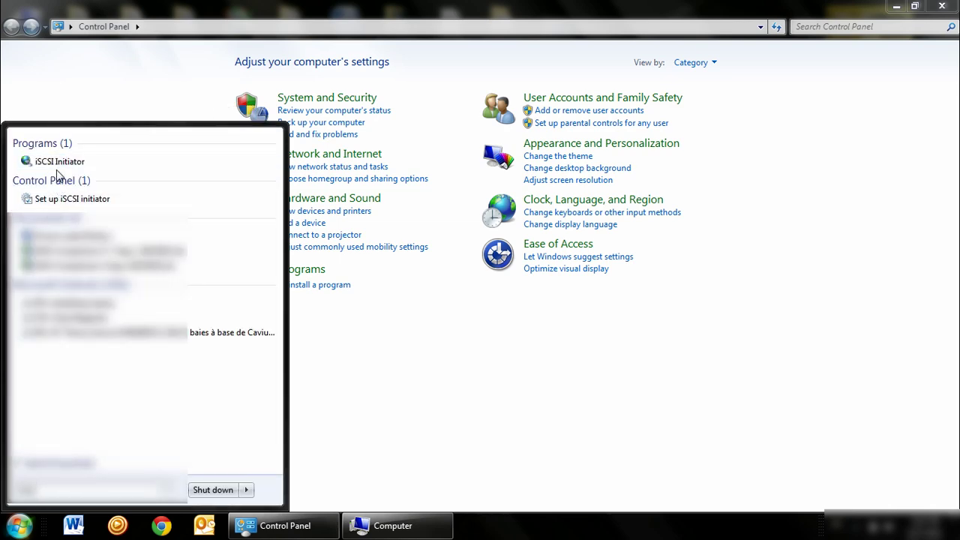
{"action": "left_click", "coordinate": [56, 164]}
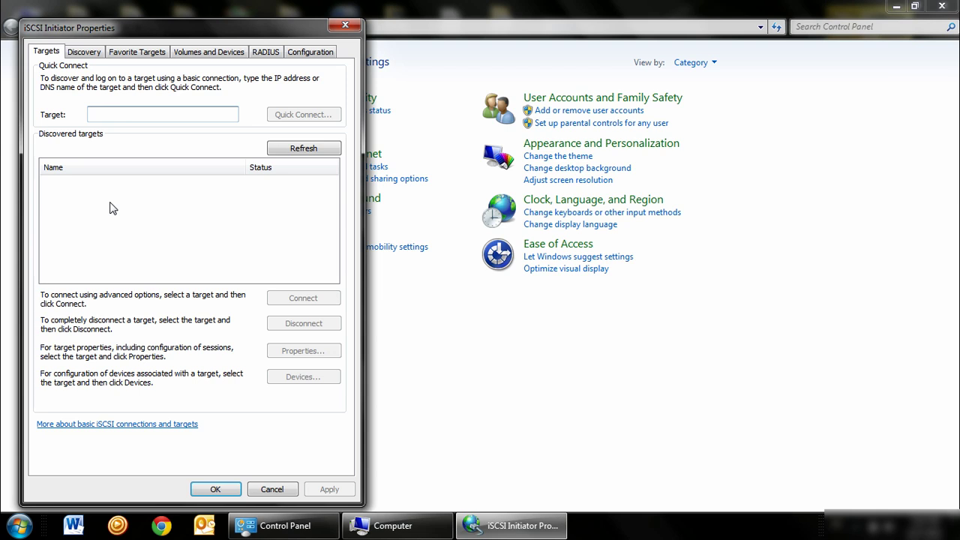
Add the NAS at 172.16.65.161 as a target discovery portal.
{"action": "left_click", "coordinate": [78, 56]}
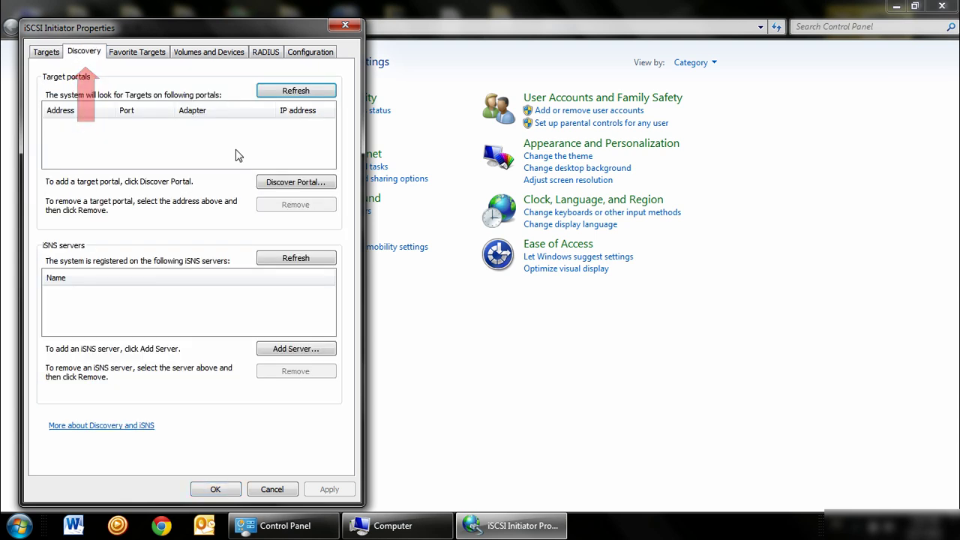
{"action": "left_click", "coordinate": [273, 185]}
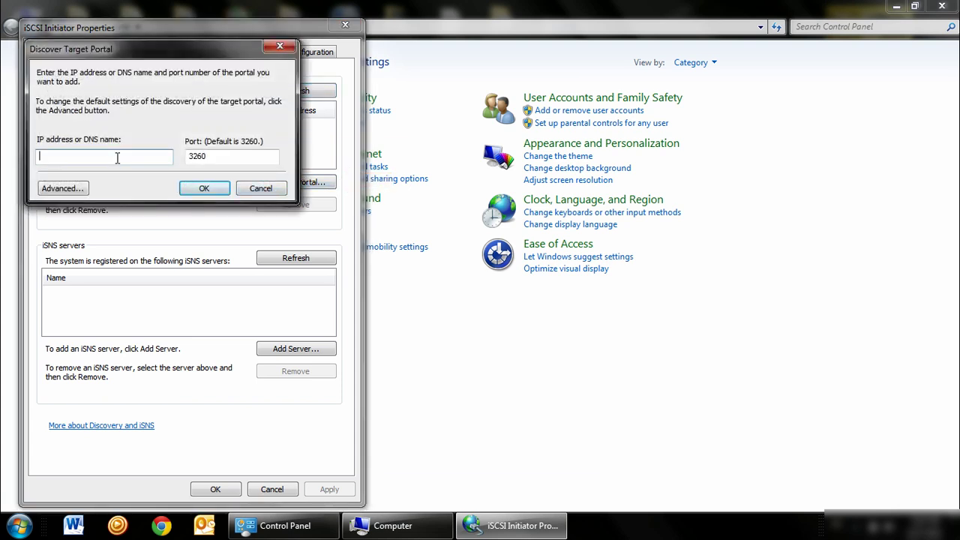
{"action": "type", "text": "172.16.65.161"}
{"action": "left_click", "coordinate": [202, 189]}
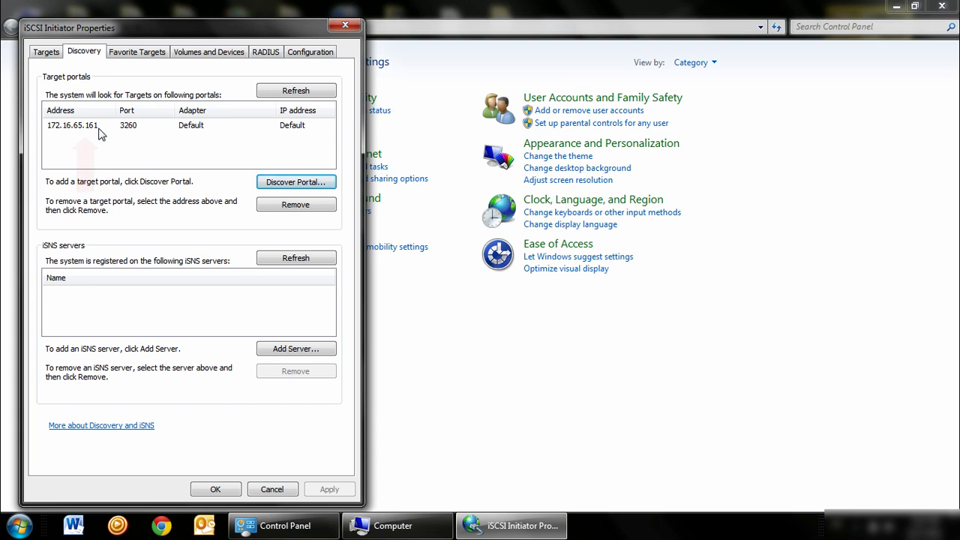
Connect to the discovered 'test' iSCSI target.
{"action": "left_click", "coordinate": [46, 52]}
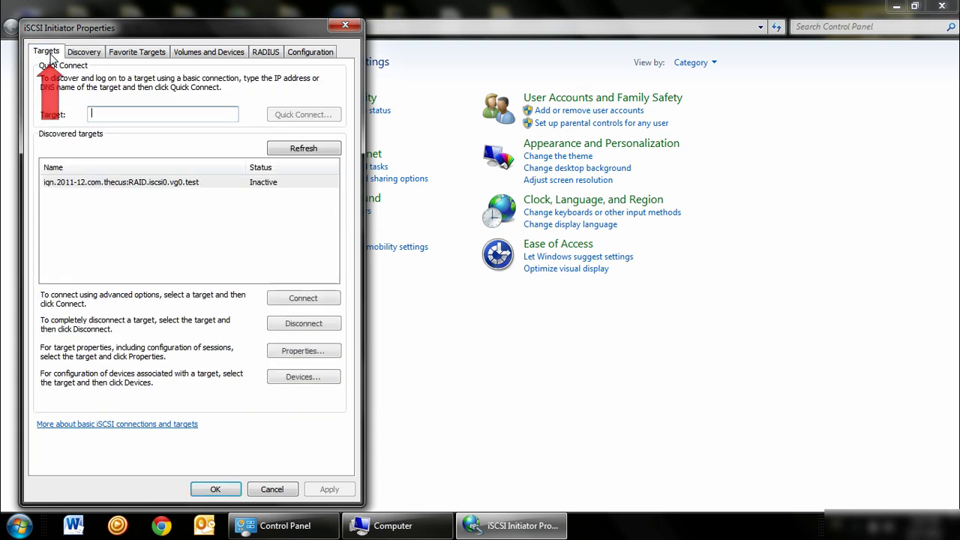
{"action": "left_click", "coordinate": [171, 182]}
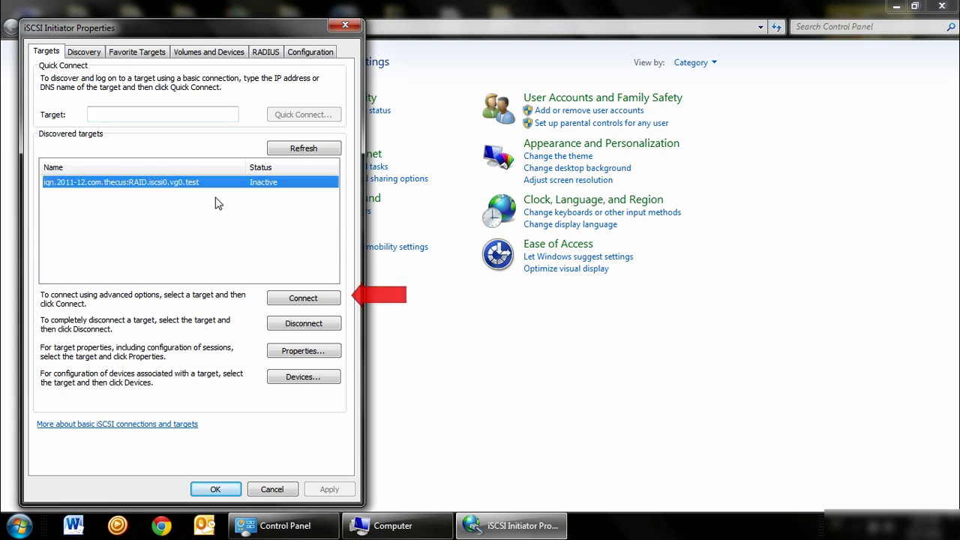
{"action": "left_click", "coordinate": [304, 299]}
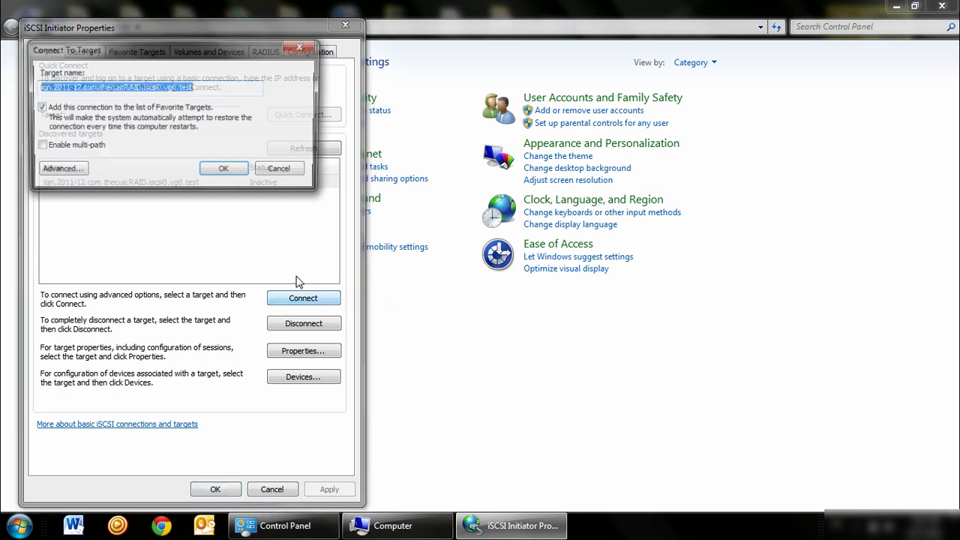
{"action": "left_click", "coordinate": [226, 171]}
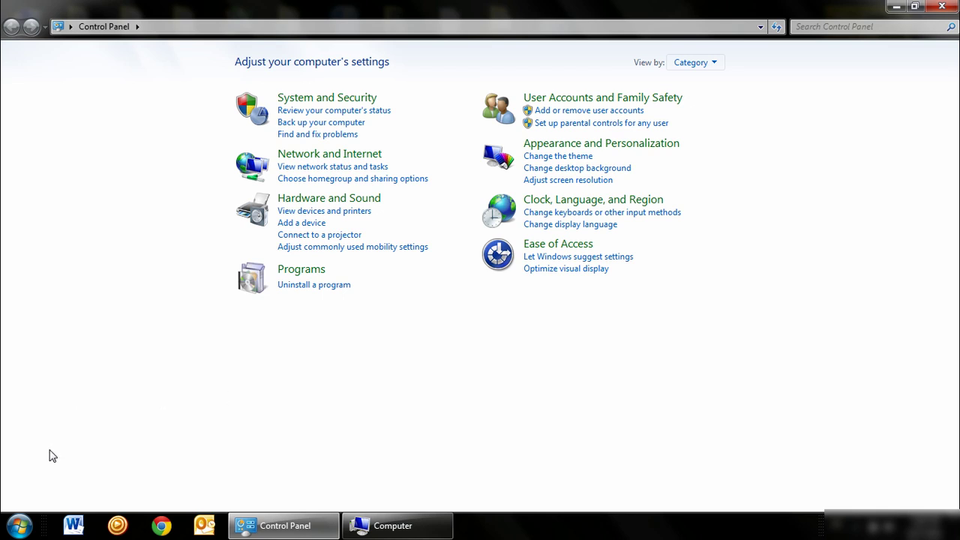
Open 'Create and format hard disk partitions' from a Start menu search.
{"action": "left_click", "coordinate": [19, 525]}
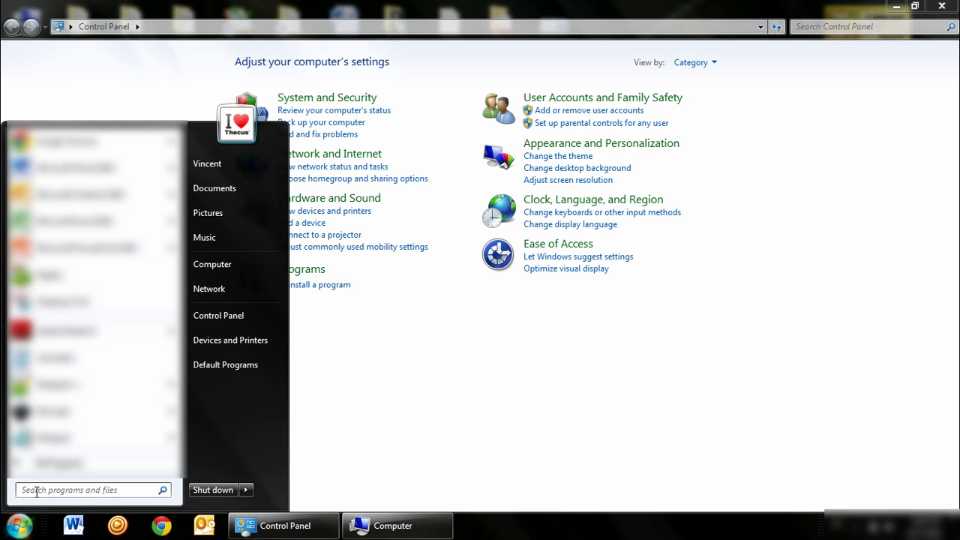
{"action": "left_click", "coordinate": [36, 491]}
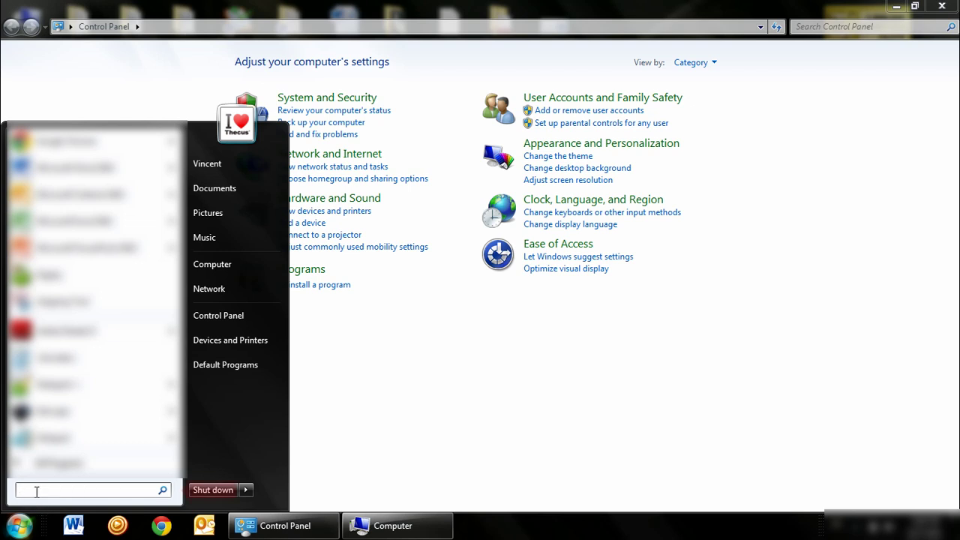
{"action": "type", "text": "dev"}
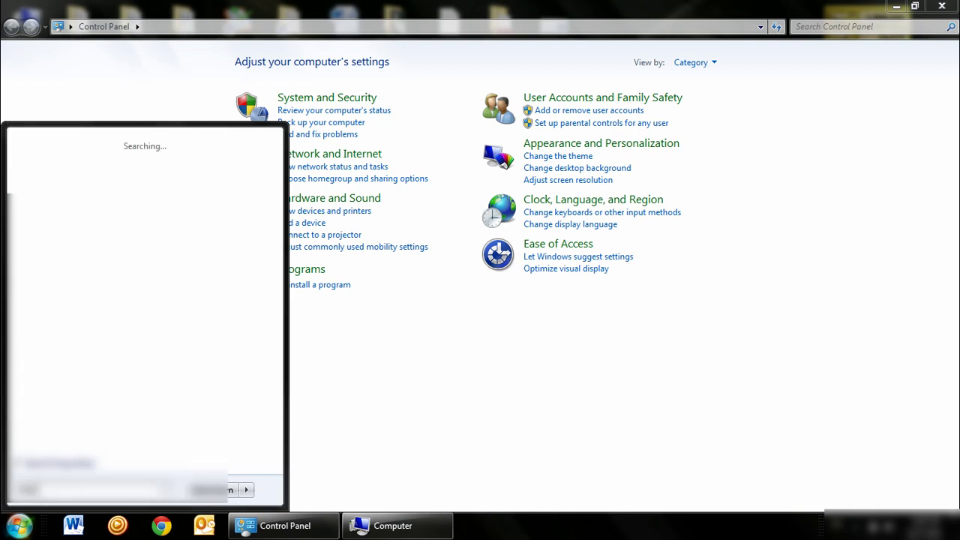
{"action": "type", "text": "k defrpart"}
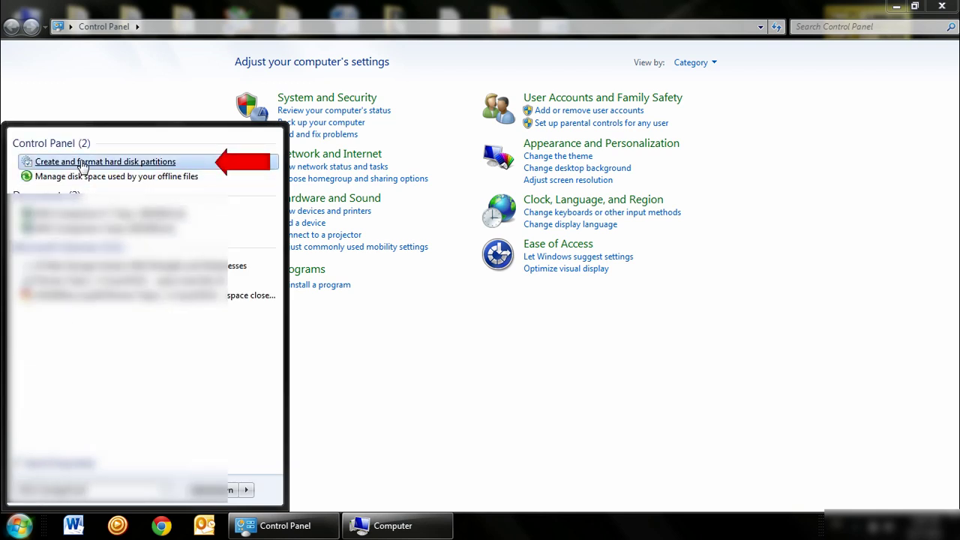
{"action": "left_click", "coordinate": [82, 162]}
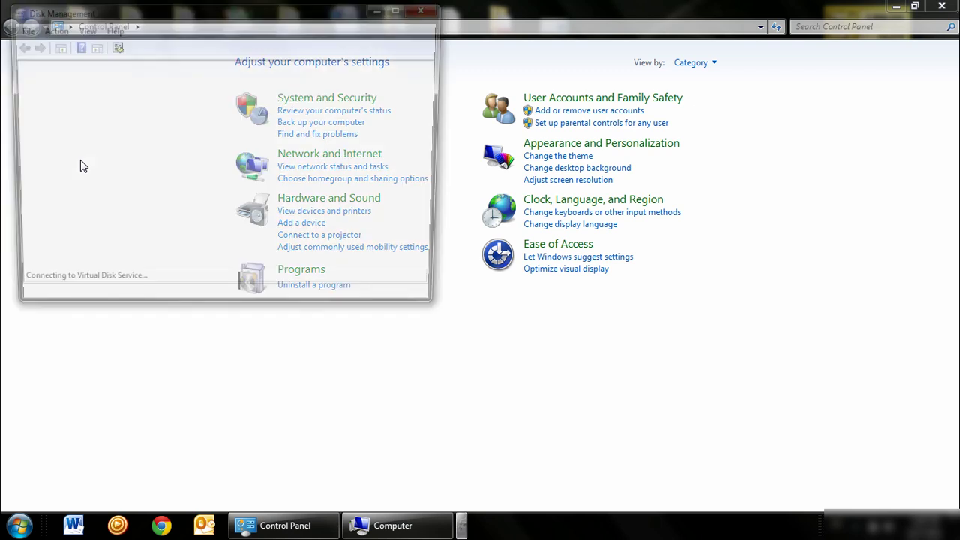
Maximize Disk Management and start a New Simple Volume on Disk 2's unallocated space.
{"action": "left_click", "coordinate": [403, 8]}
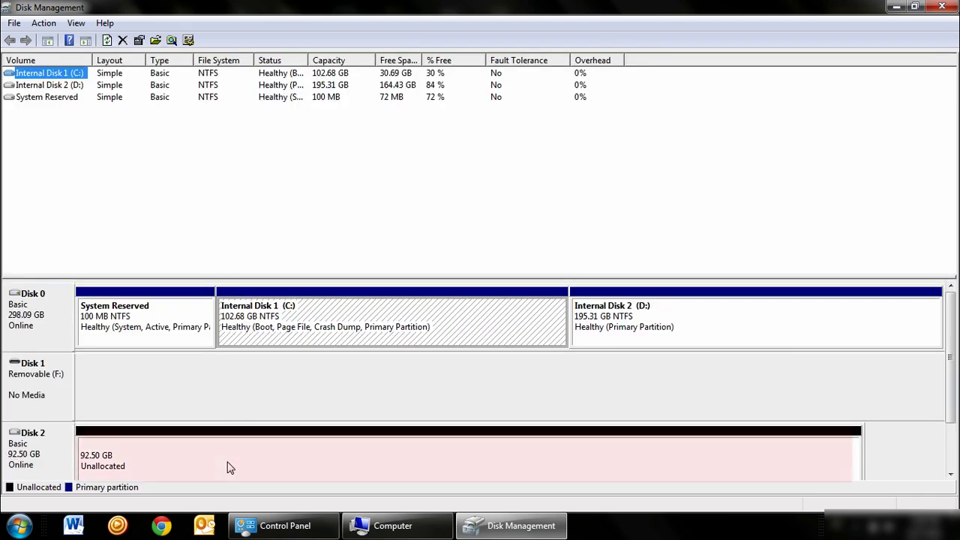
{"action": "left_click", "coordinate": [221, 452]}
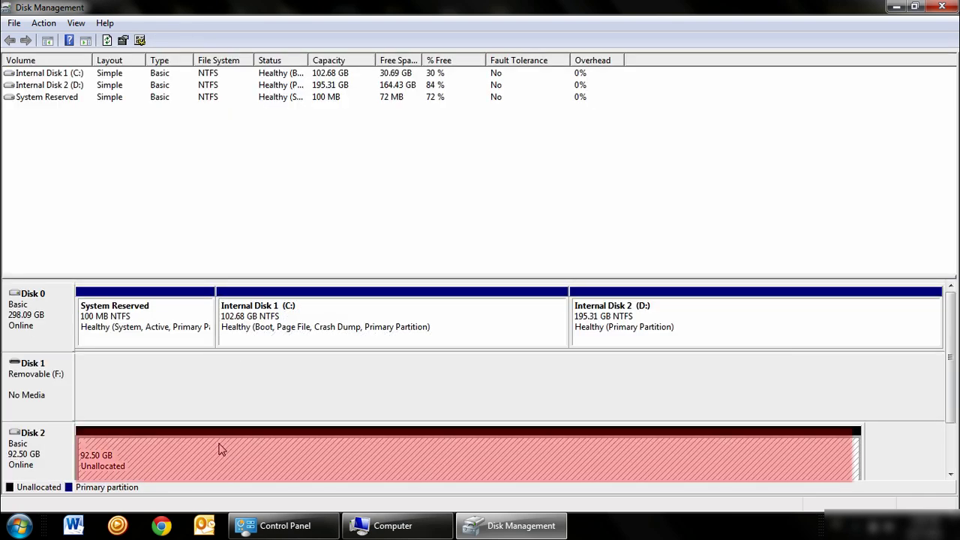
{"action": "right_click", "coordinate": [222, 448]}
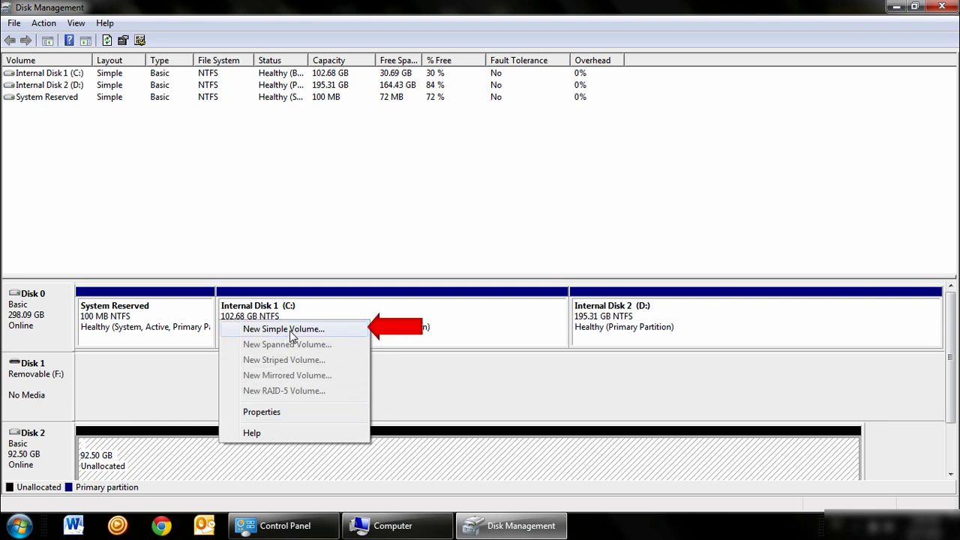
{"action": "left_click", "coordinate": [291, 334]}
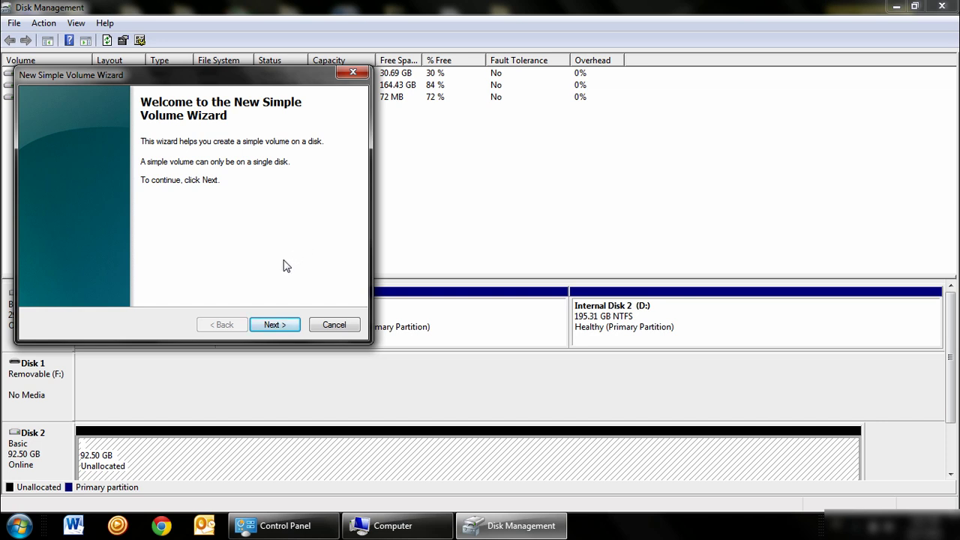
Keep the full 94717 MB volume size and drive letter E.
{"action": "left_click", "coordinate": [287, 330]}
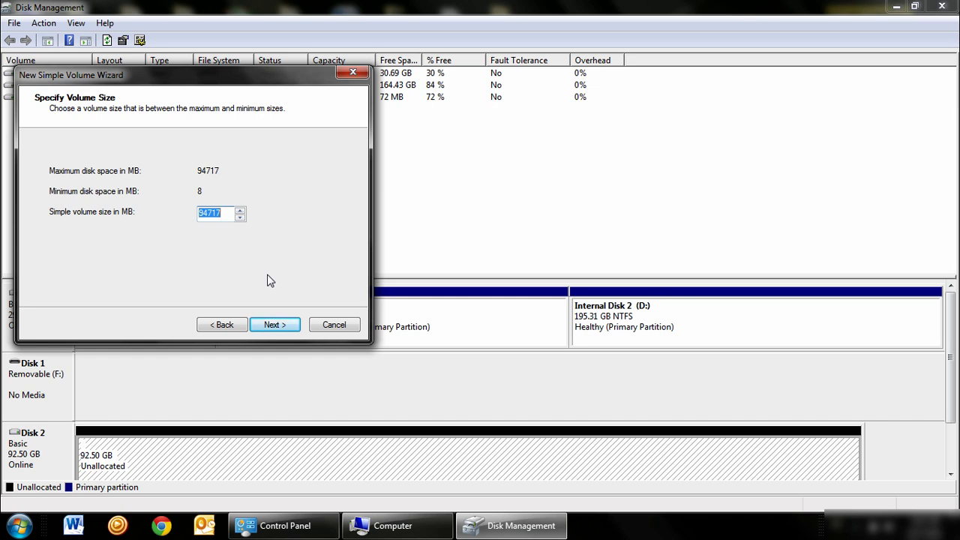
{"action": "left_click", "coordinate": [274, 326]}
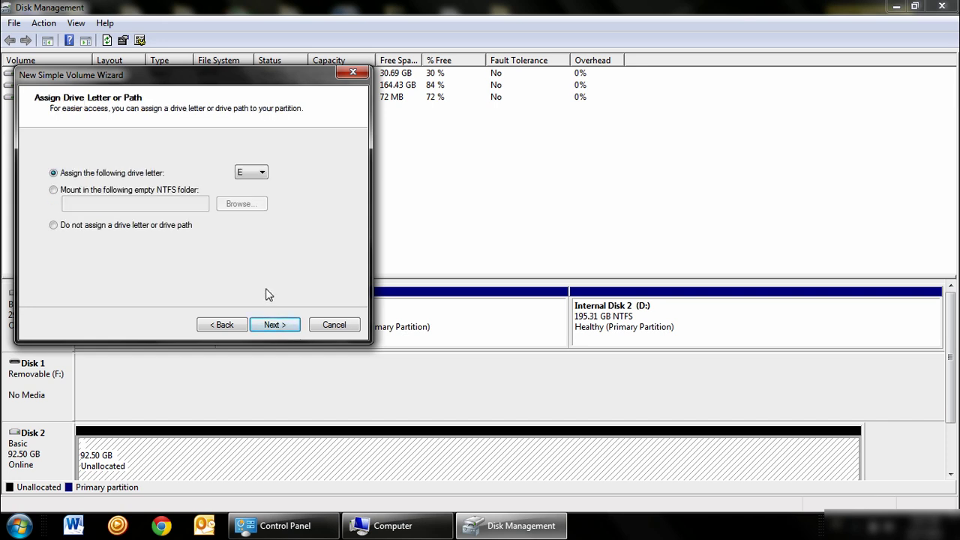
{"action": "left_click", "coordinate": [263, 174]}
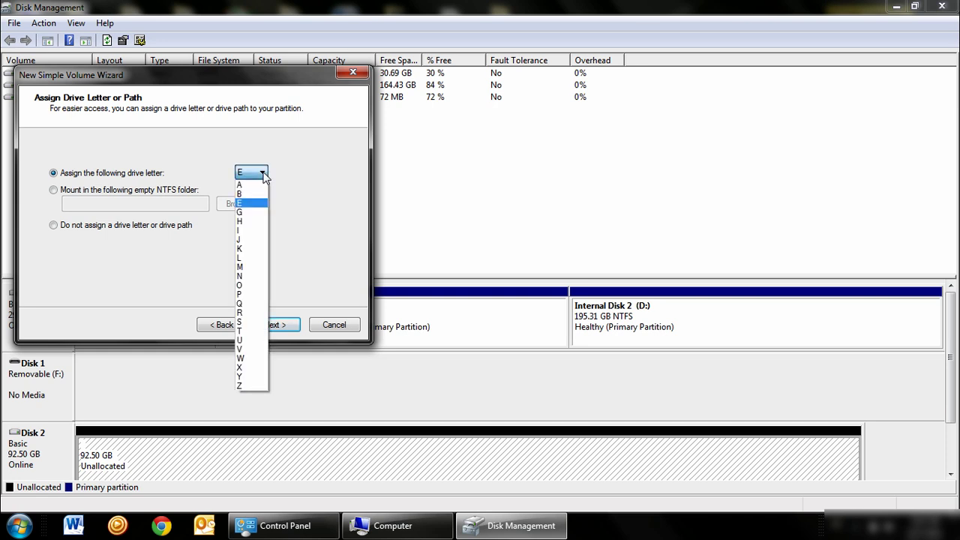
{"action": "left_click", "coordinate": [264, 174]}
{"action": "left_click", "coordinate": [272, 322]}
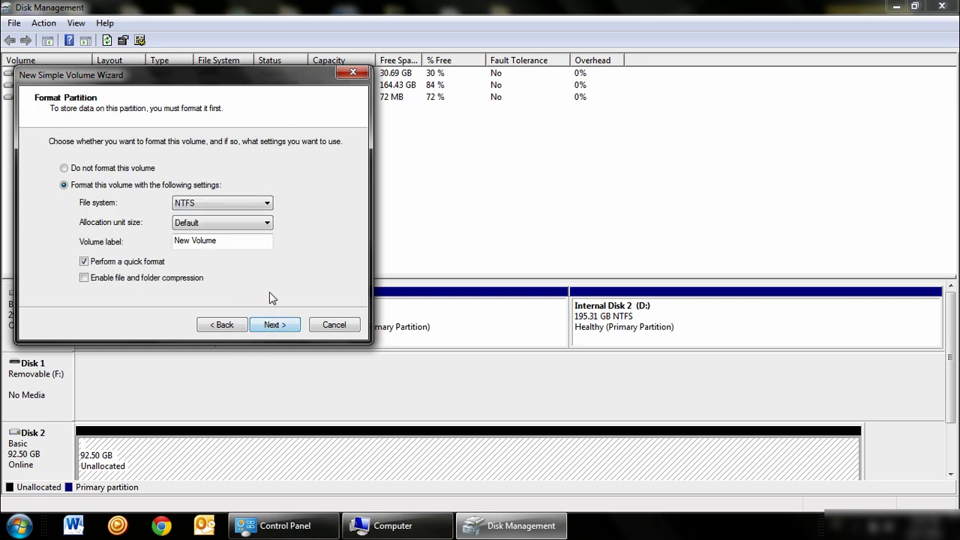
Format the volume as NTFS with label 'test' and quick format.
{"action": "left_click_drag", "start_coordinate": [248, 240], "coordinate": [177, 242]}
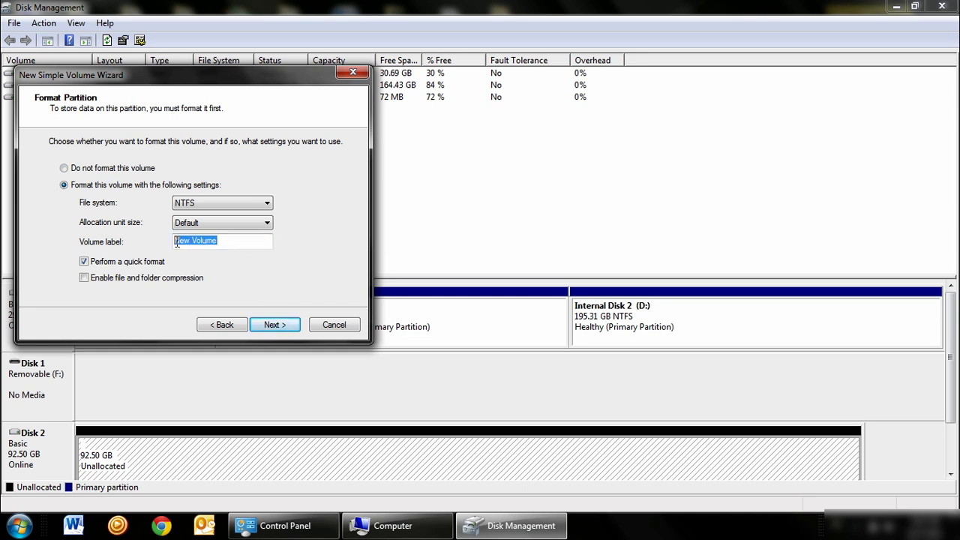
{"action": "type", "text": "t"}
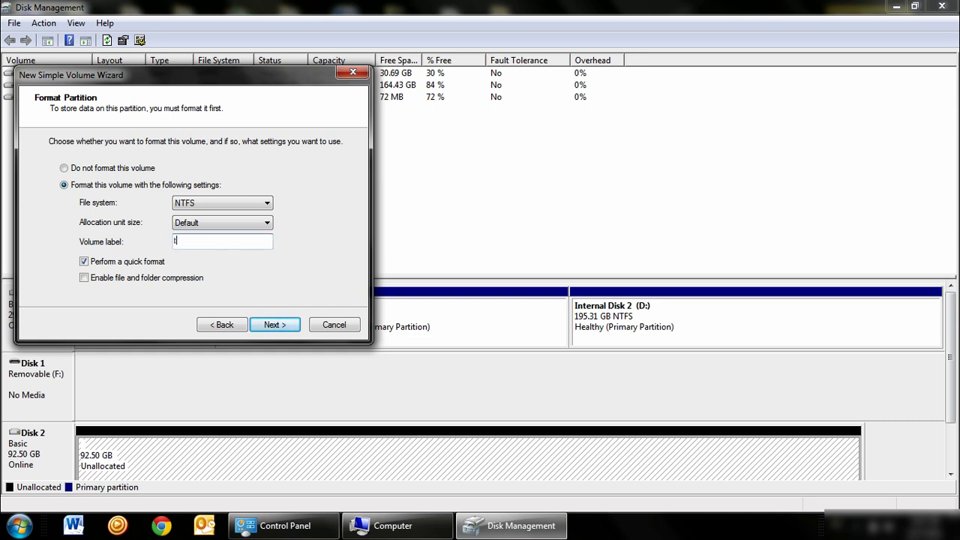
{"action": "type", "text": "est"}
{"action": "left_click", "coordinate": [289, 331]}
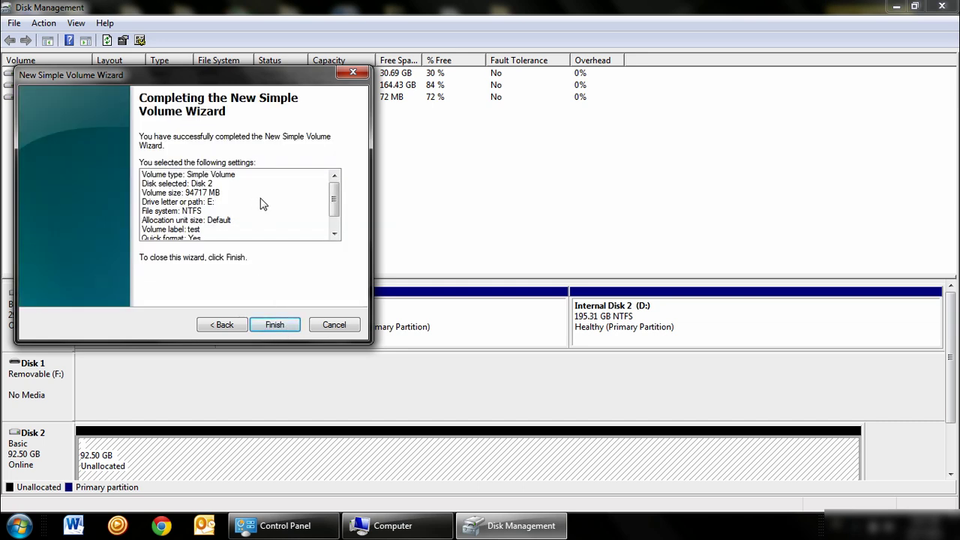